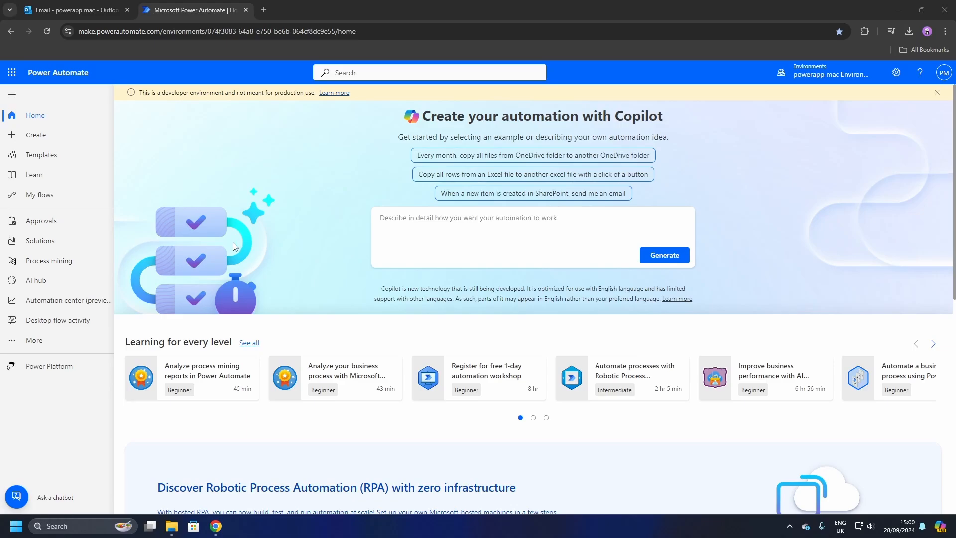
Preview power automate logo.png from the OneDrive folder "embed image tutorial" in File Explorer, and return to Power Automate
click(177, 527)
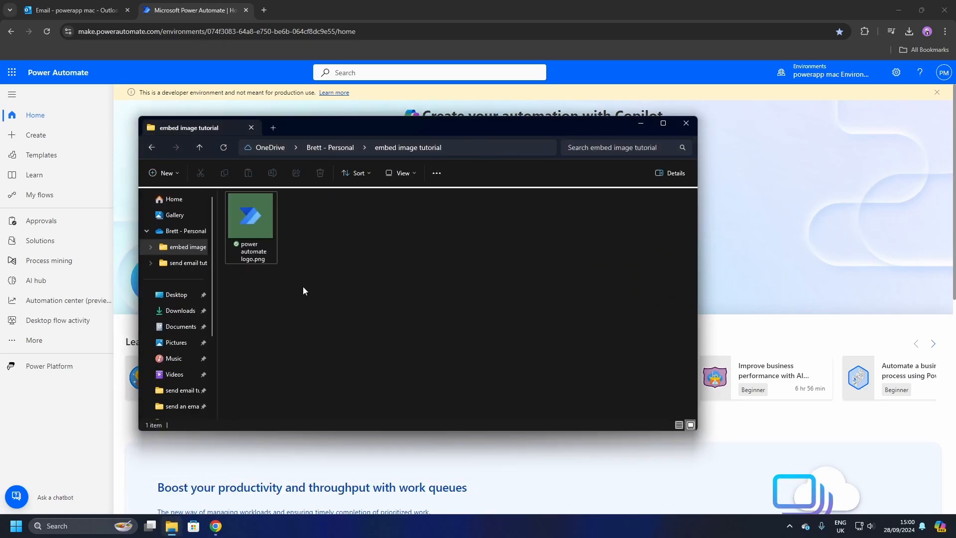
click(269, 225)
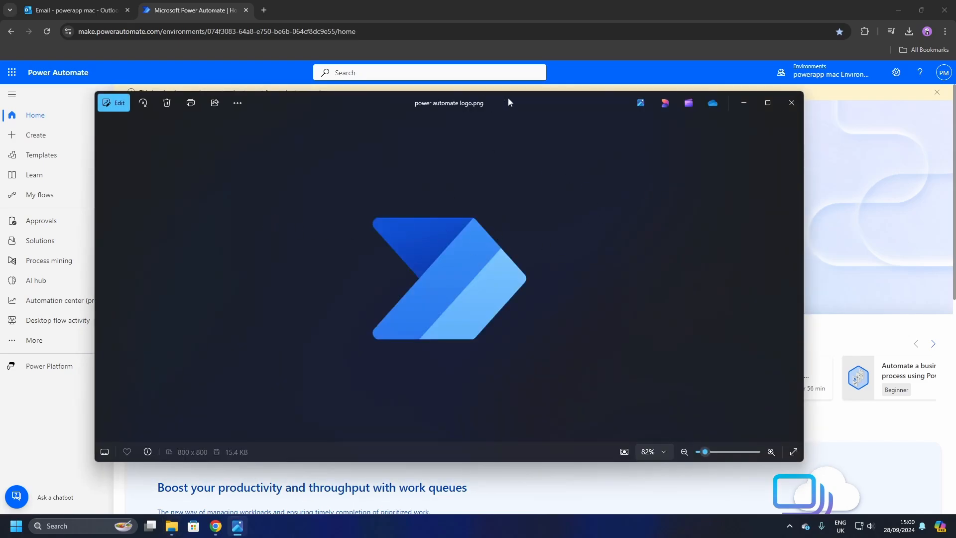
drag(509, 99, 572, 113)
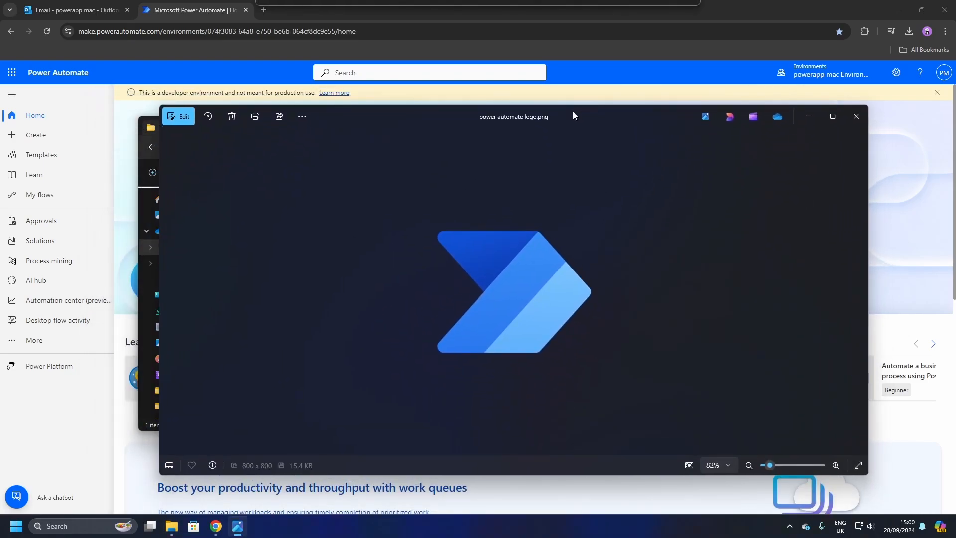
click(856, 117)
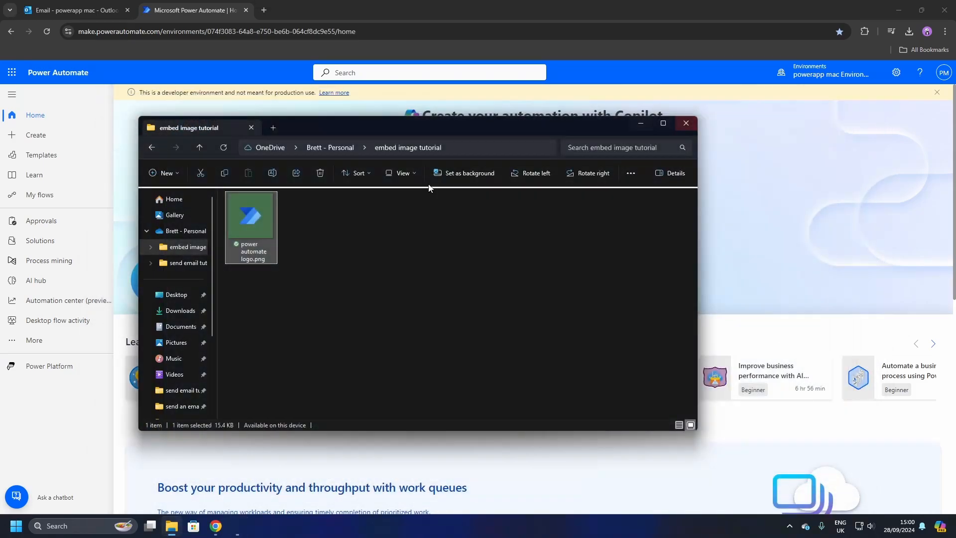
click(639, 124)
Create an instant cloud flow named "embed image tutorial" with the "Manually trigger a flow" trigger, and turn off the new designer
click(43, 196)
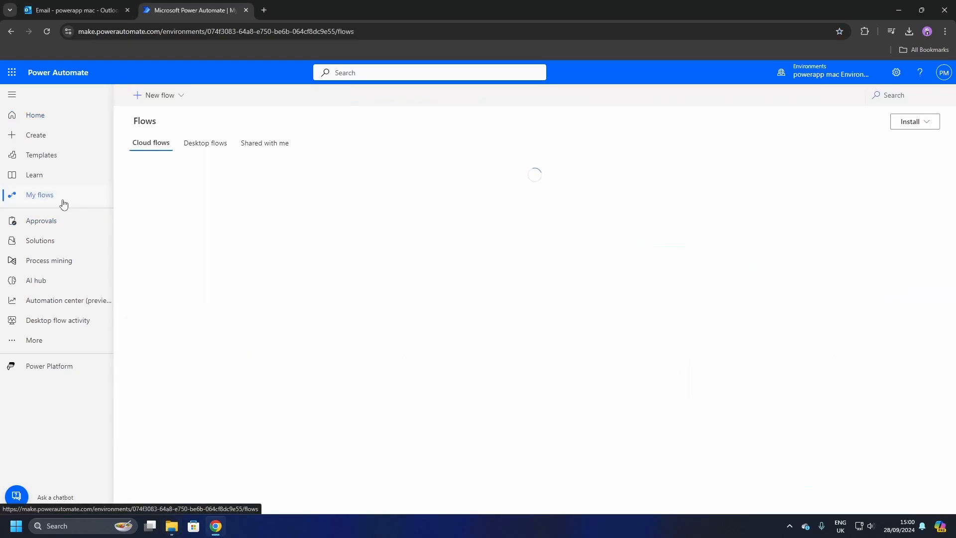
click(45, 138)
click(336, 175)
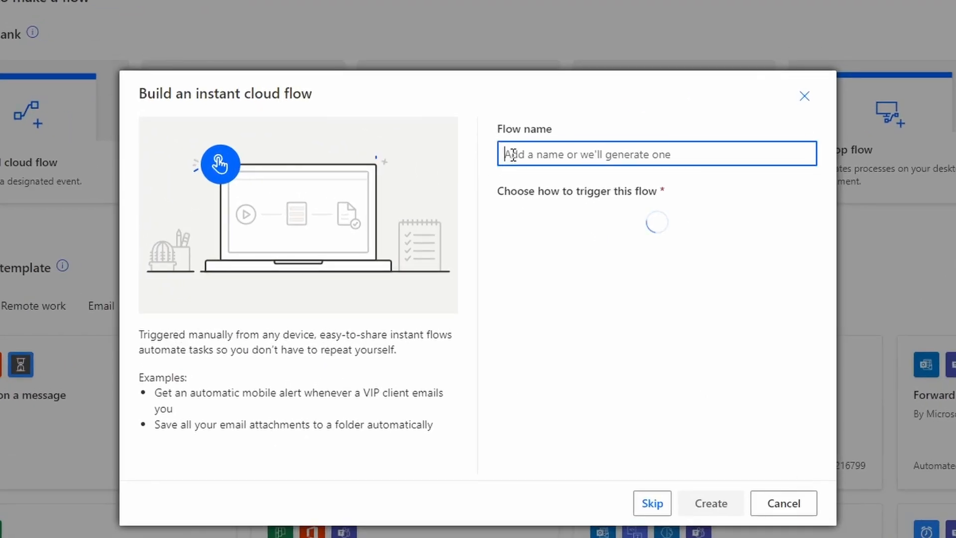
text(embed i)
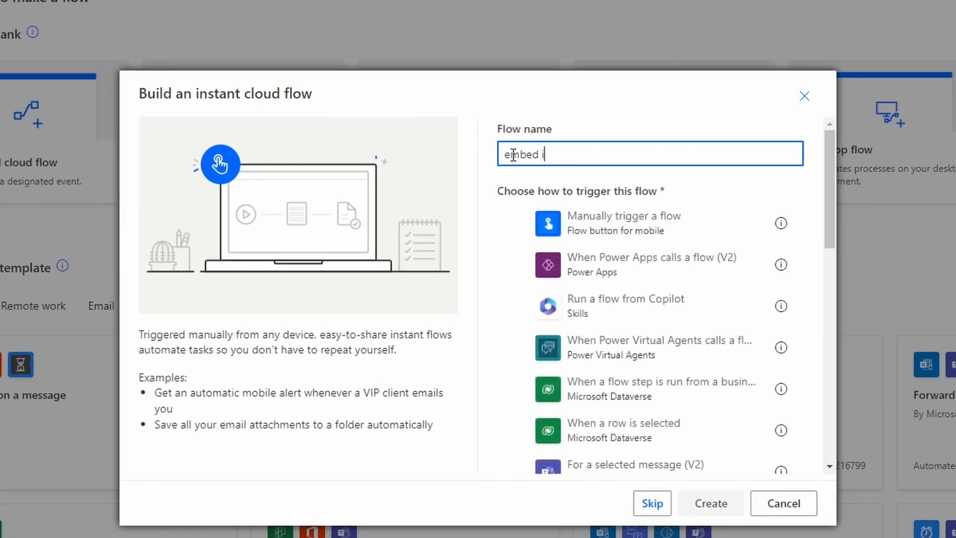
text(mage tutorial)
click(603, 235)
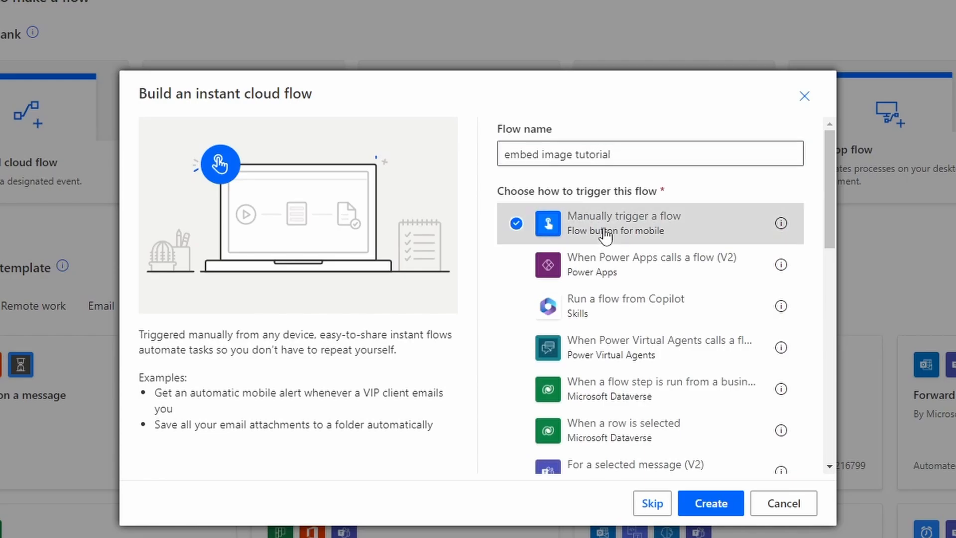
click(719, 508)
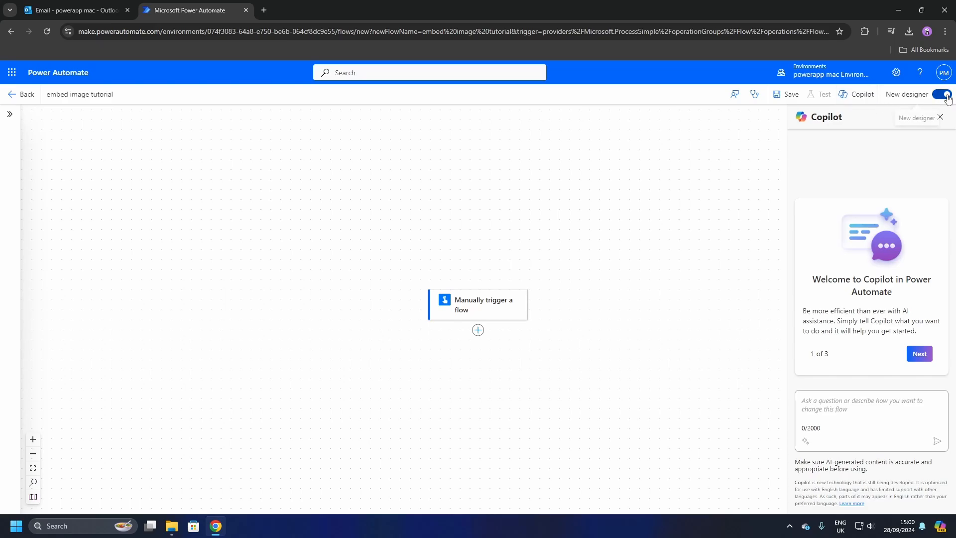
click(942, 94)
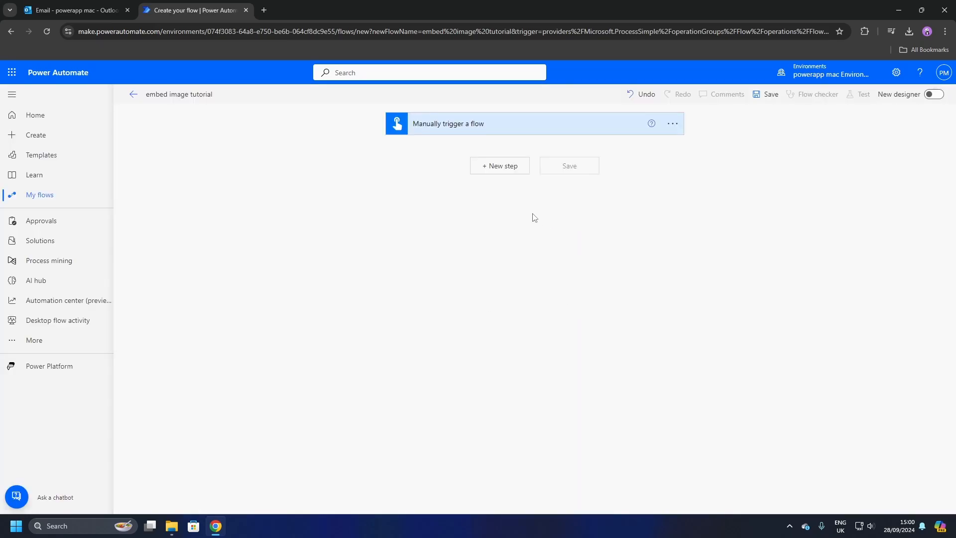
Check the image file in the OneDrive folder "embed image tutorial" in File Explorer, and return to the flow
click(173, 525)
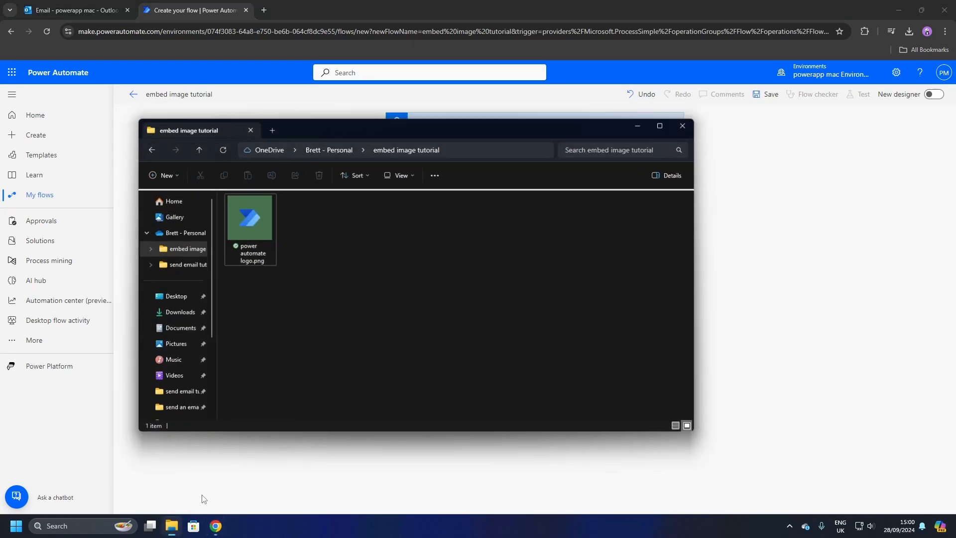
drag(354, 300, 307, 251)
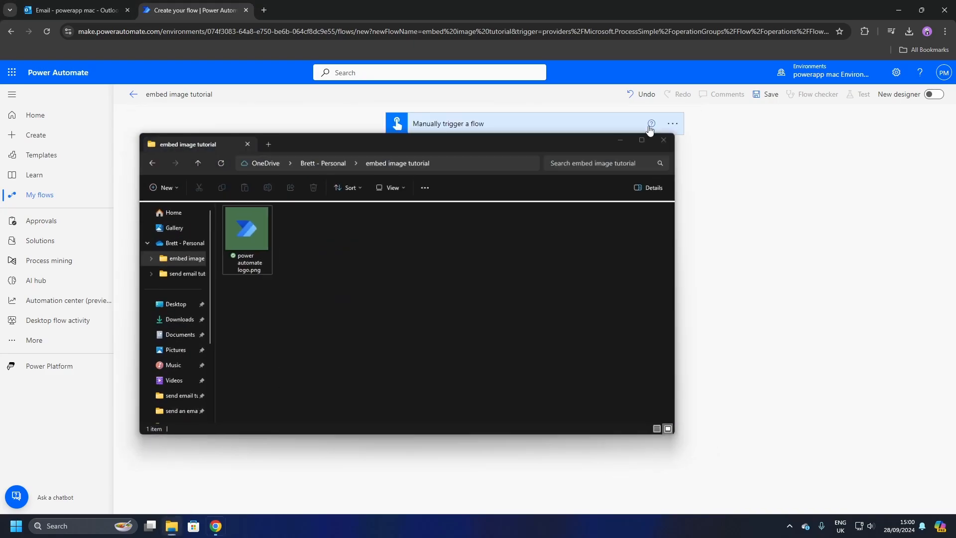
click(641, 123)
Add a OneDrive "Get file content" action after the manual trigger
click(492, 171)
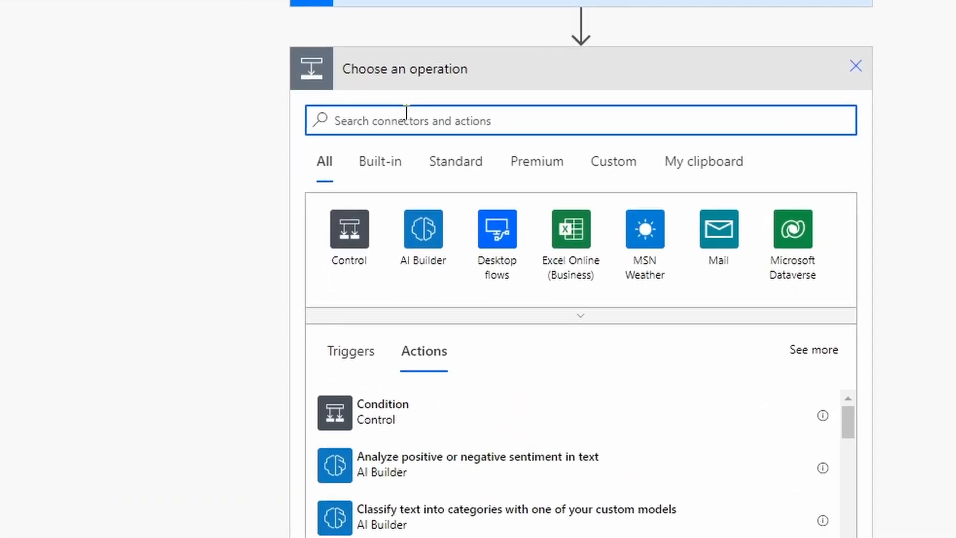
text(onedrive)
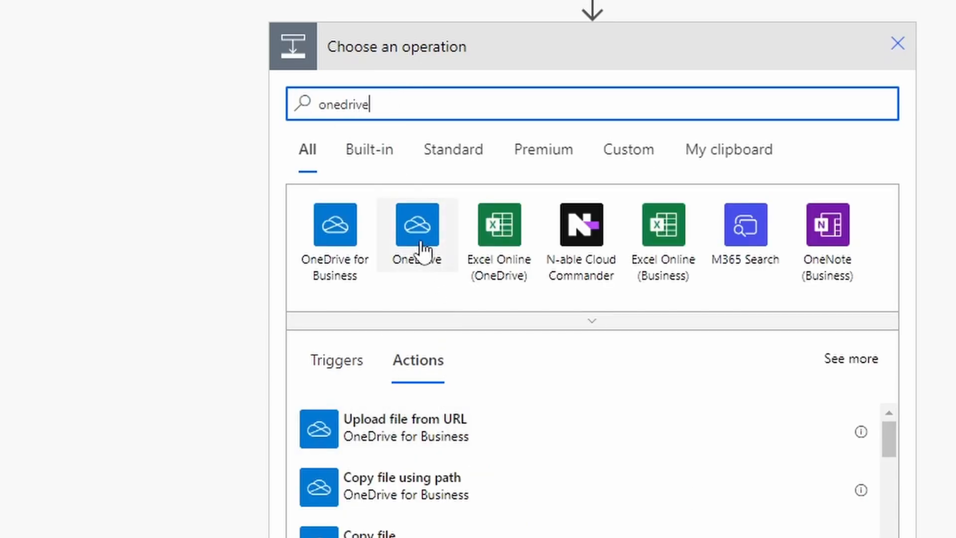
click(422, 249)
scroll(467, 338, down, 9)
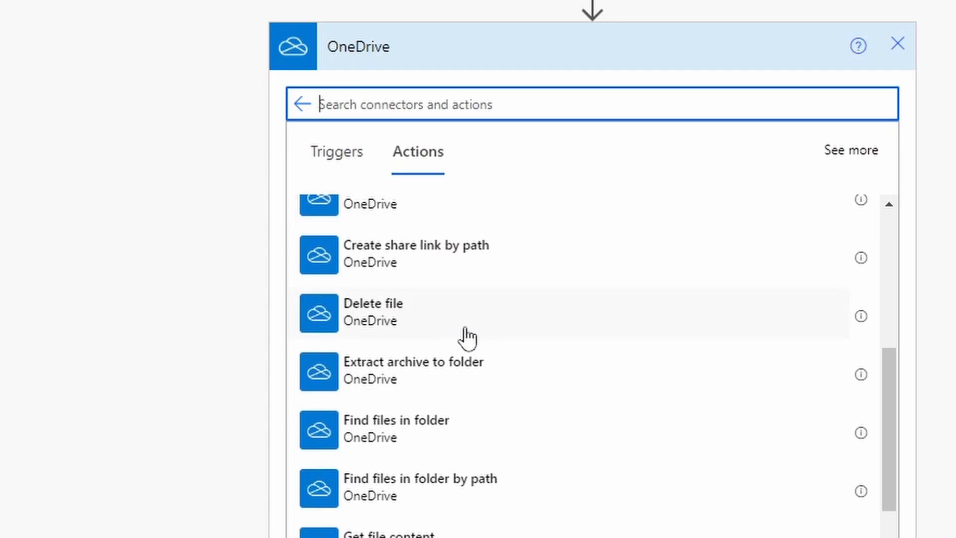
scroll(465, 337, down, 2)
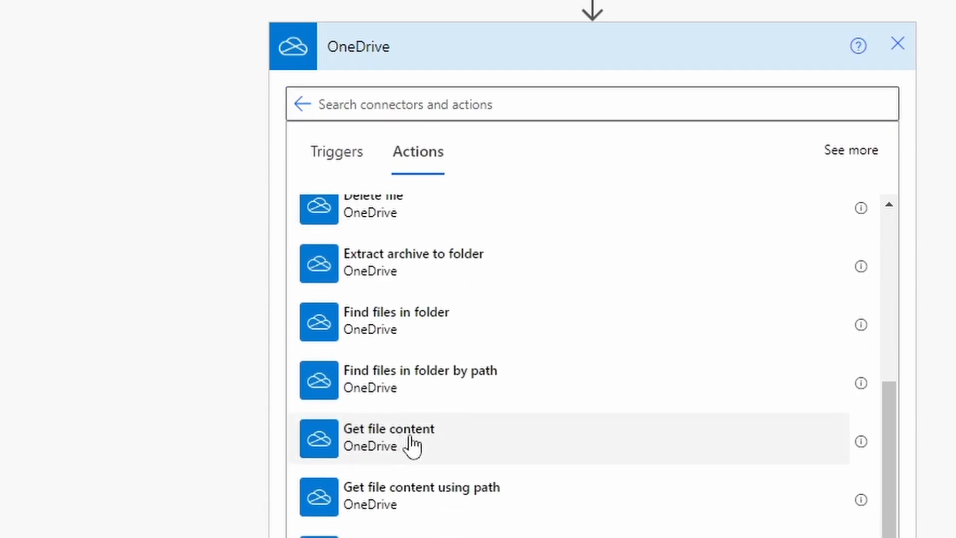
click(393, 438)
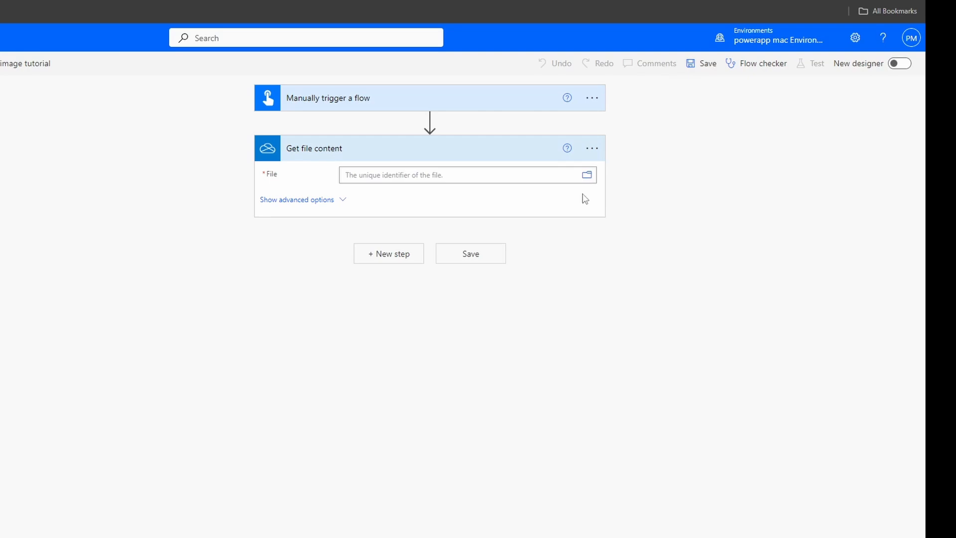
Choose power automate logo.png from the "embed image tutorial" folder as the file for the Get file content action
click(586, 174)
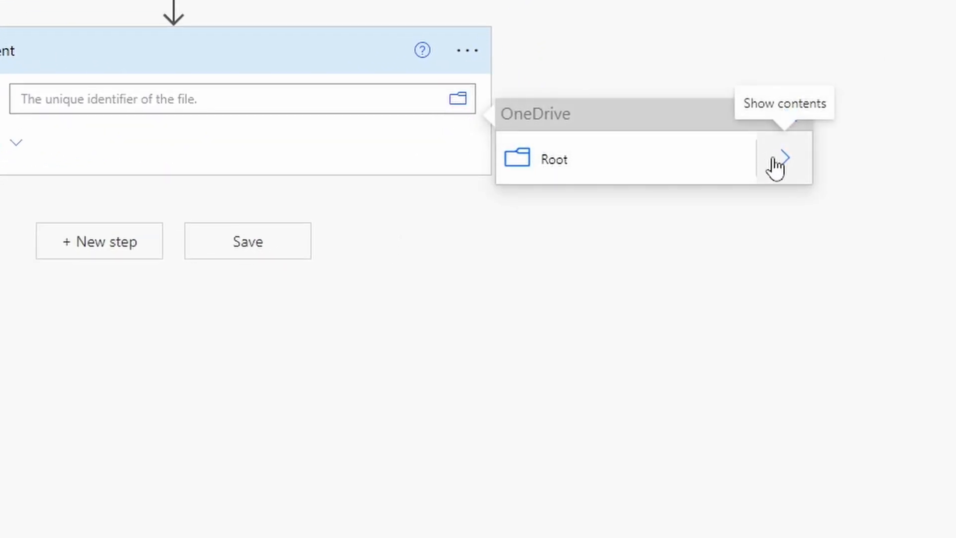
click(792, 166)
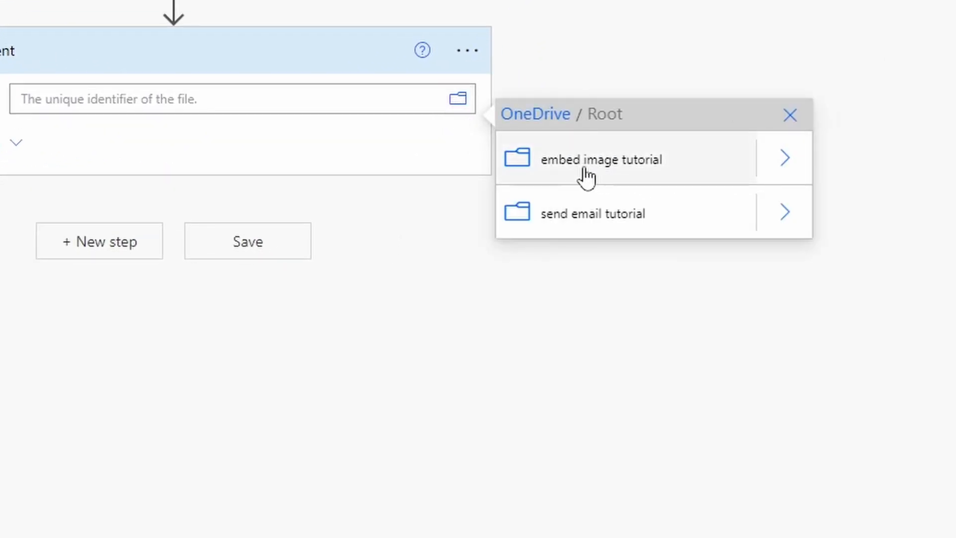
click(781, 160)
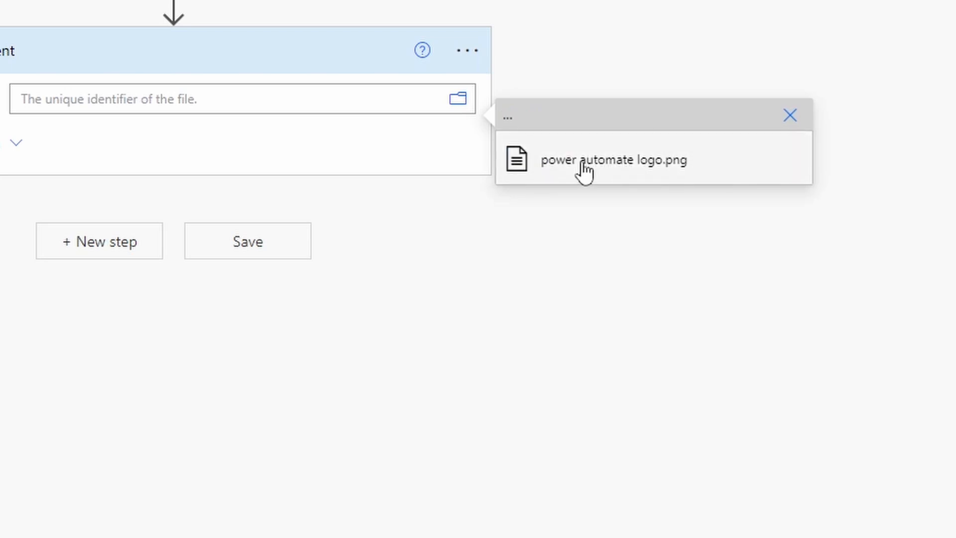
click(585, 169)
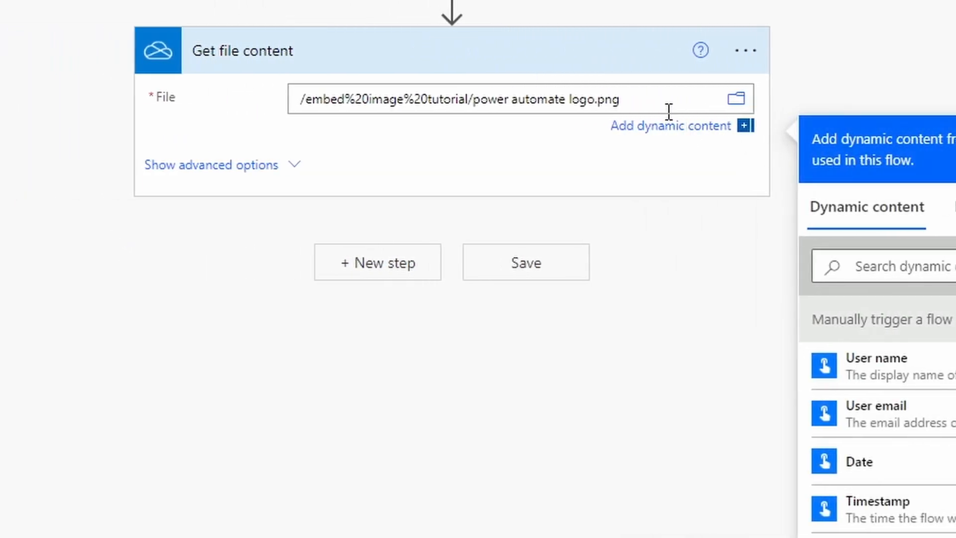
Add an Office 365 Outlook "Send an email (V2)" action after Get file content
click(355, 268)
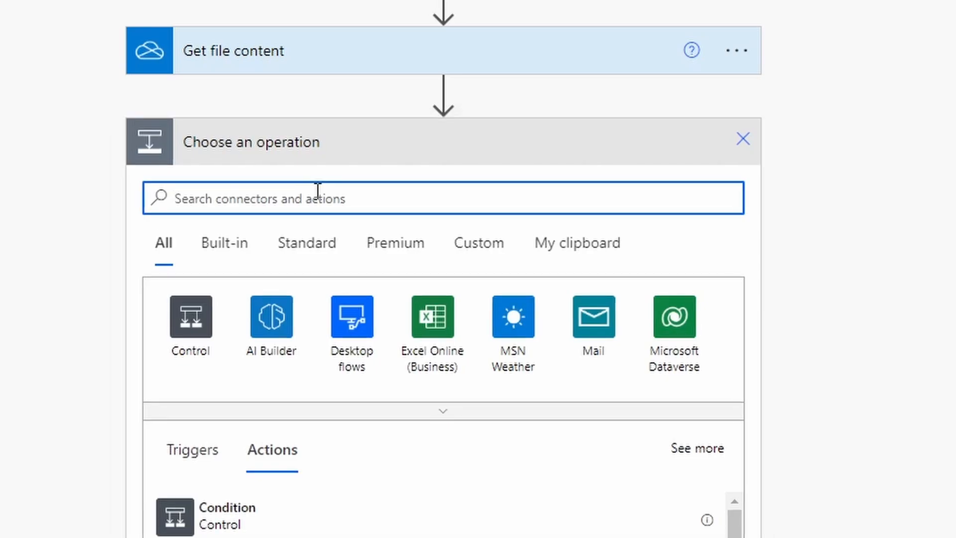
text(outlook)
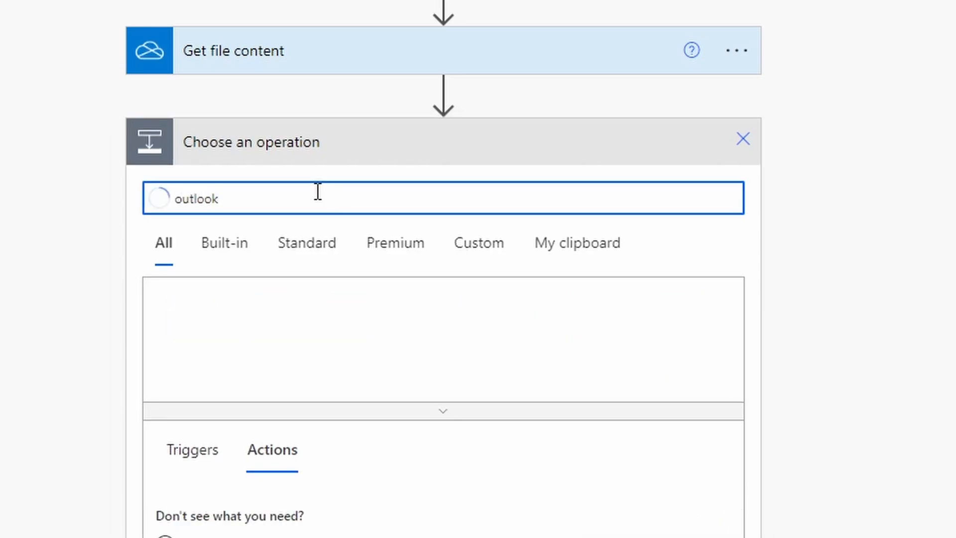
click(192, 330)
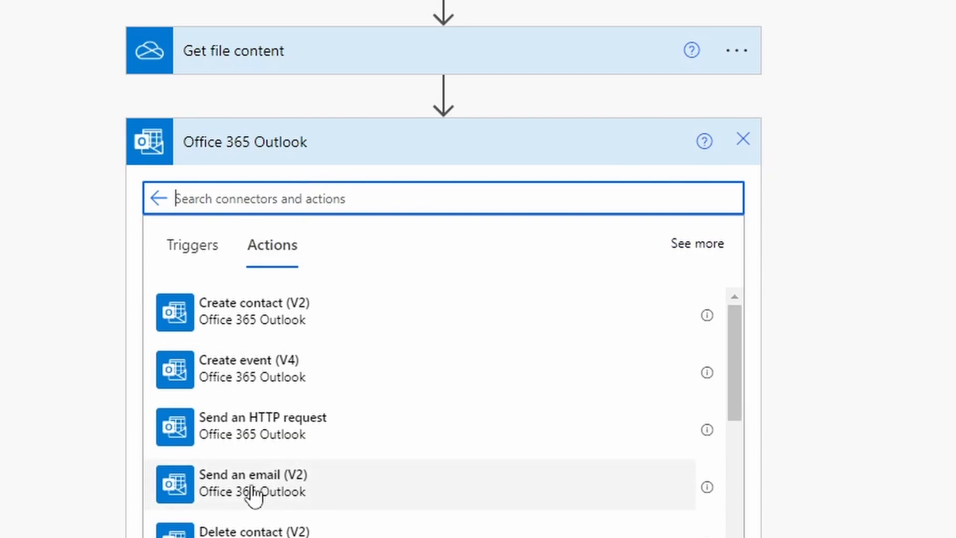
click(290, 490)
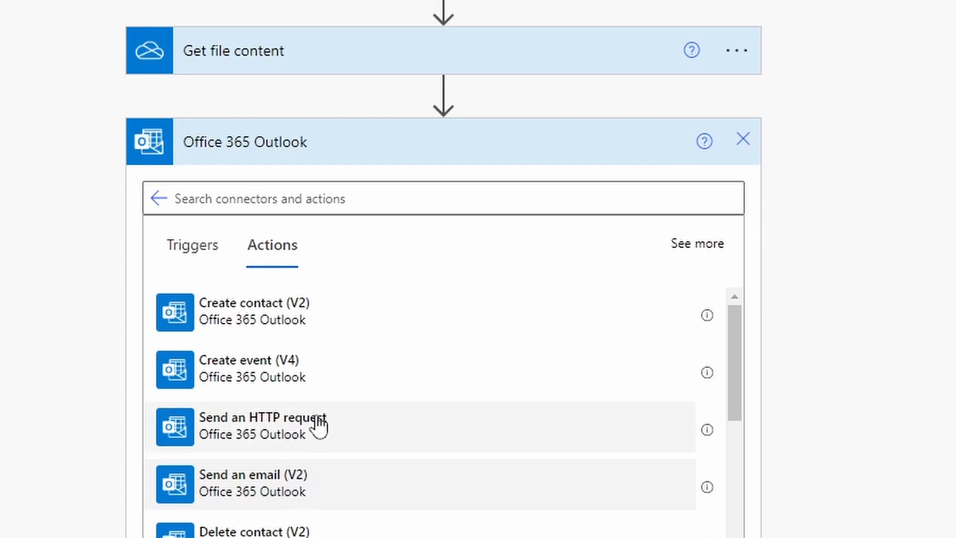
click(222, 500)
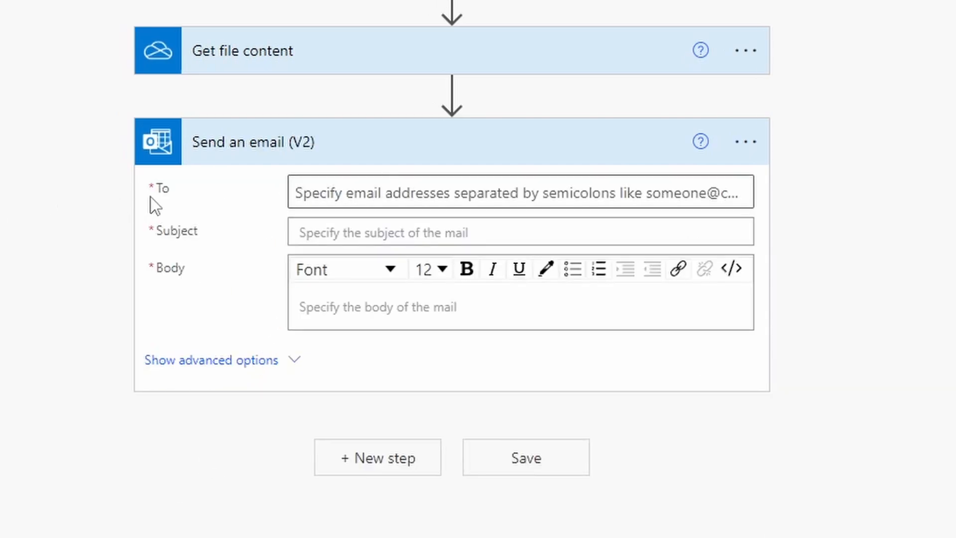
Address the email to the suggested account and set its subject to "test"
click(356, 193)
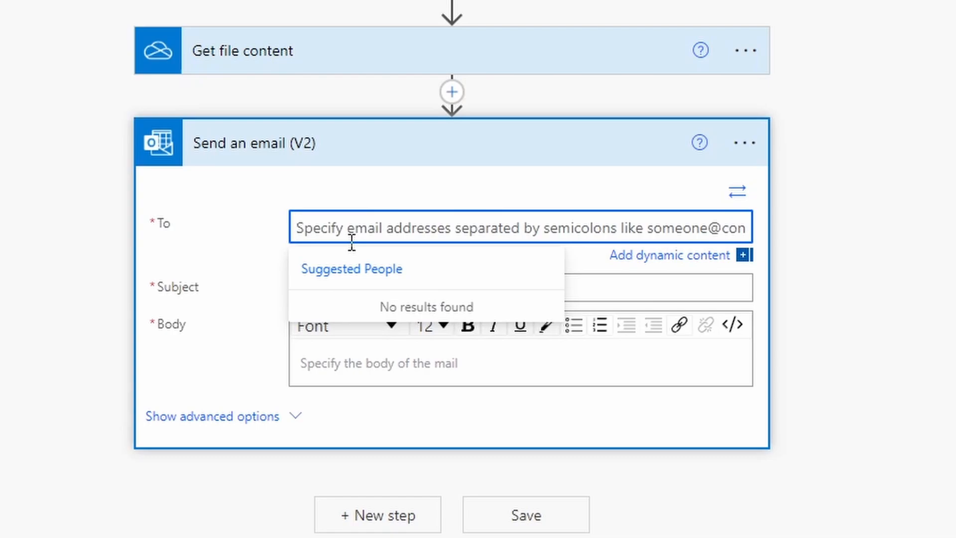
text(powerapp mac)
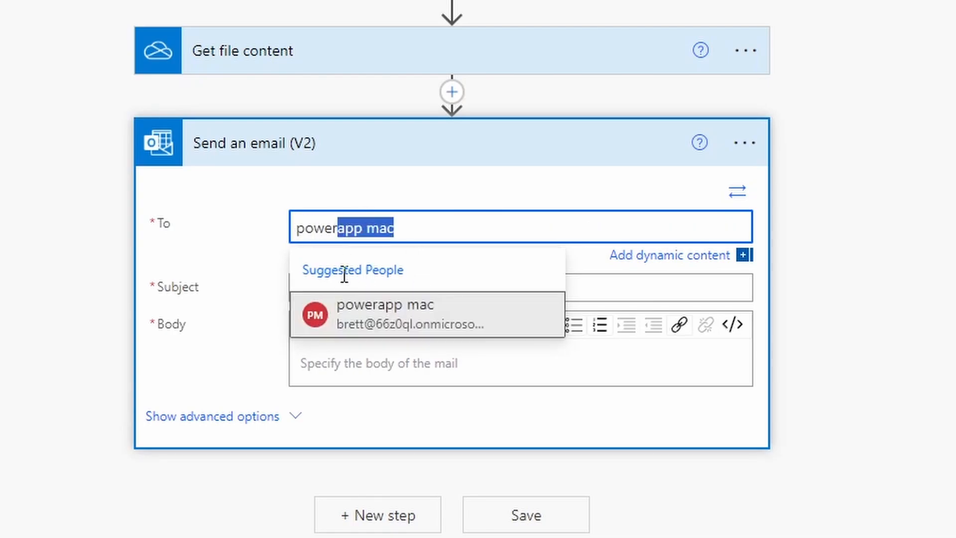
key(Return)
click(366, 284)
text(test)
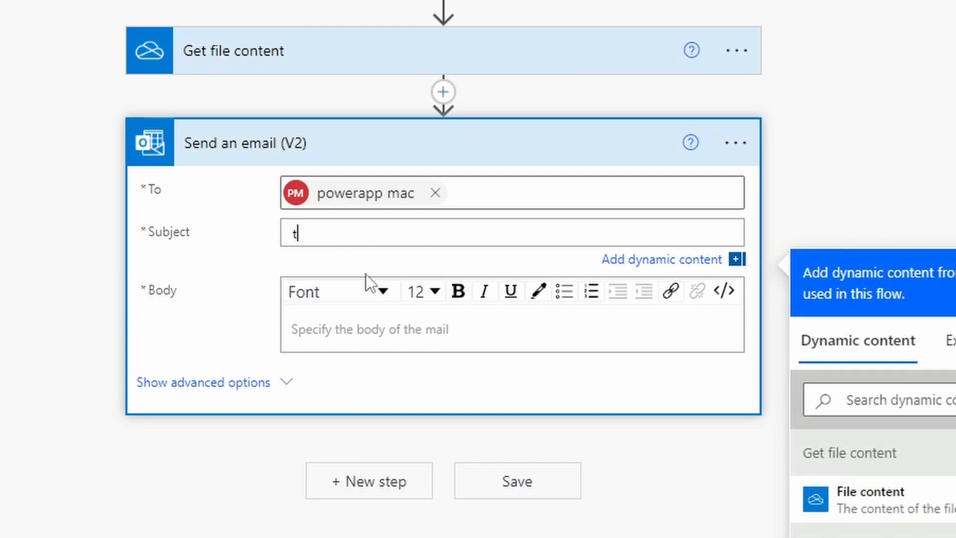
Replace the email body's HTML code with <img src="data:image/png;base64," alt="Your Image"/>
click(396, 348)
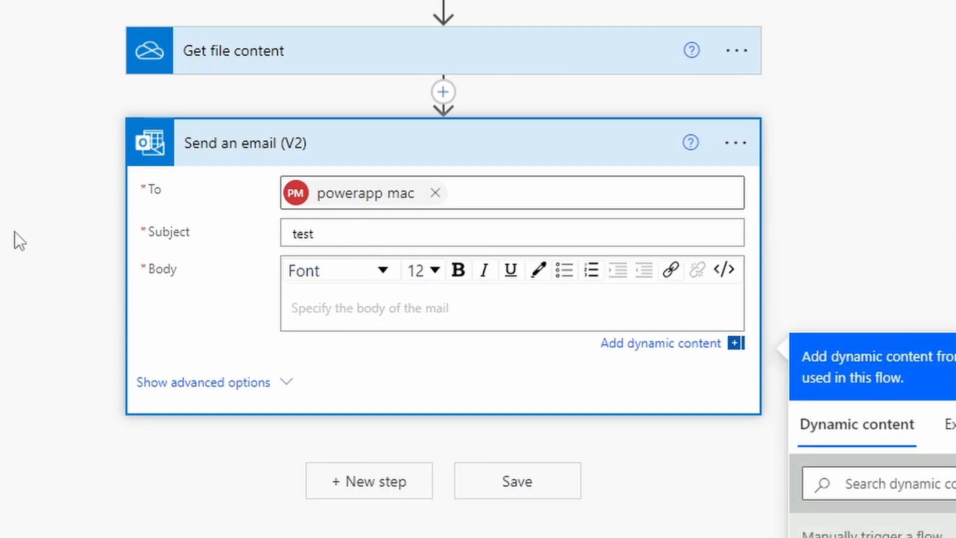
click(726, 275)
drag(388, 315, 124, 324)
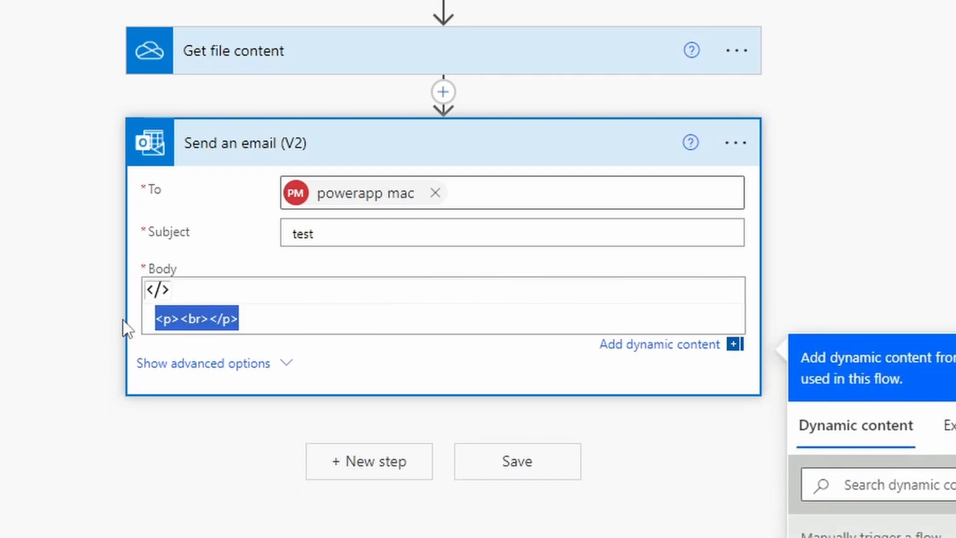
key(Delete)
click(176, 322)
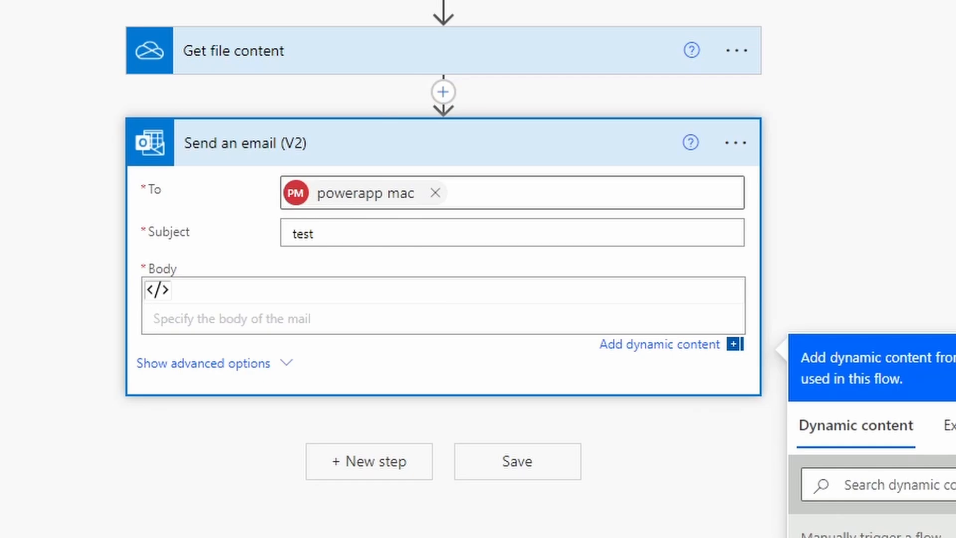
text(<img src="data:image/png;base64," alt="Your Image"/>)
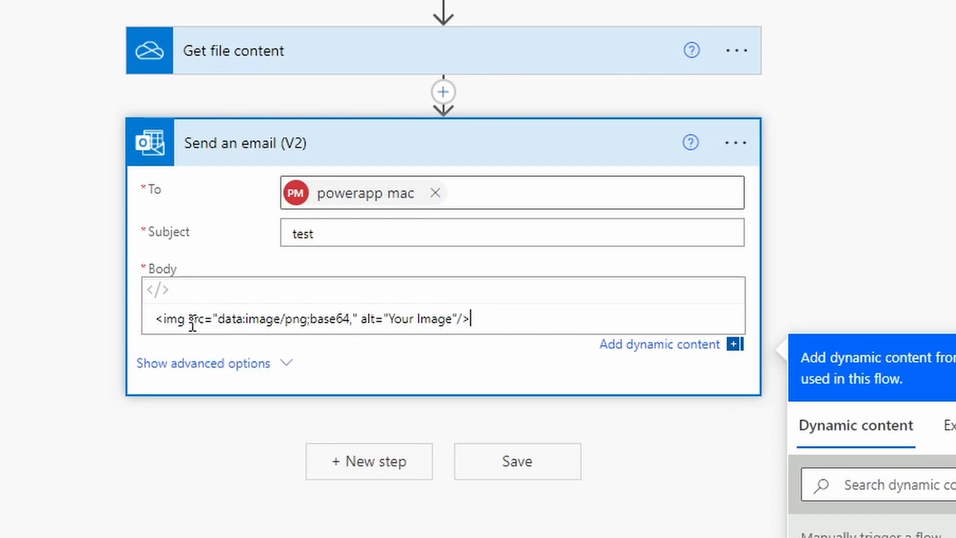
Insert a base64() expression wrapping the Get file content action's File content right after "base64," in the email body's image source
drag(189, 323, 352, 323)
click(222, 323)
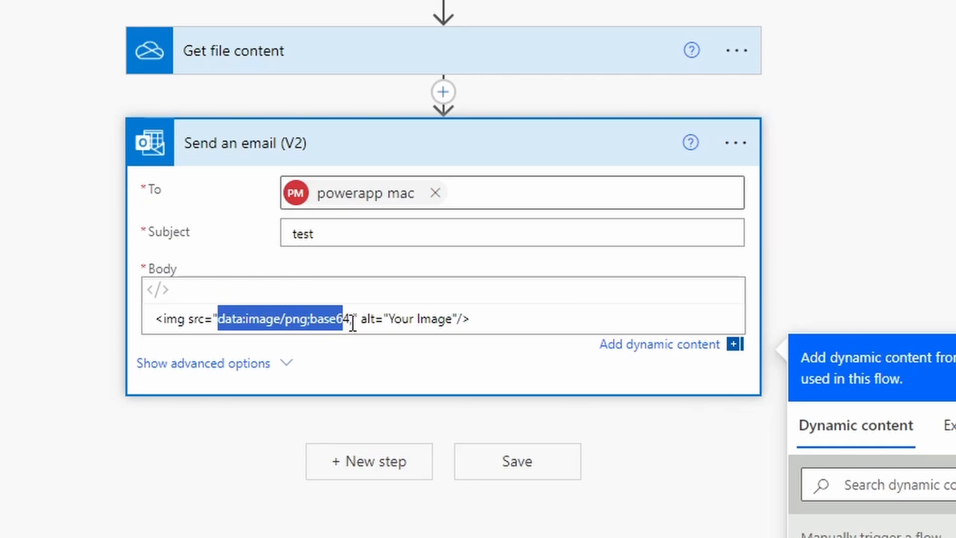
click(352, 324)
text(,)
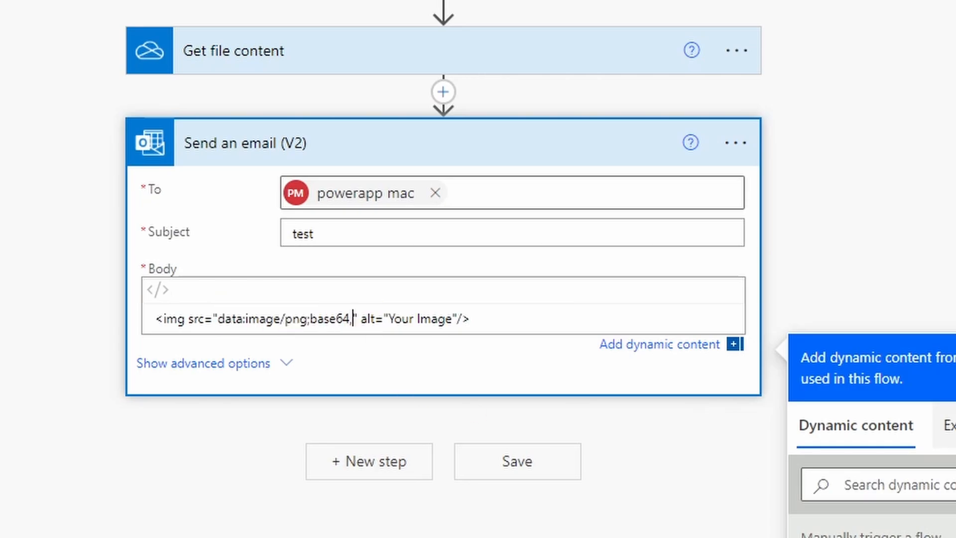
click(951, 425)
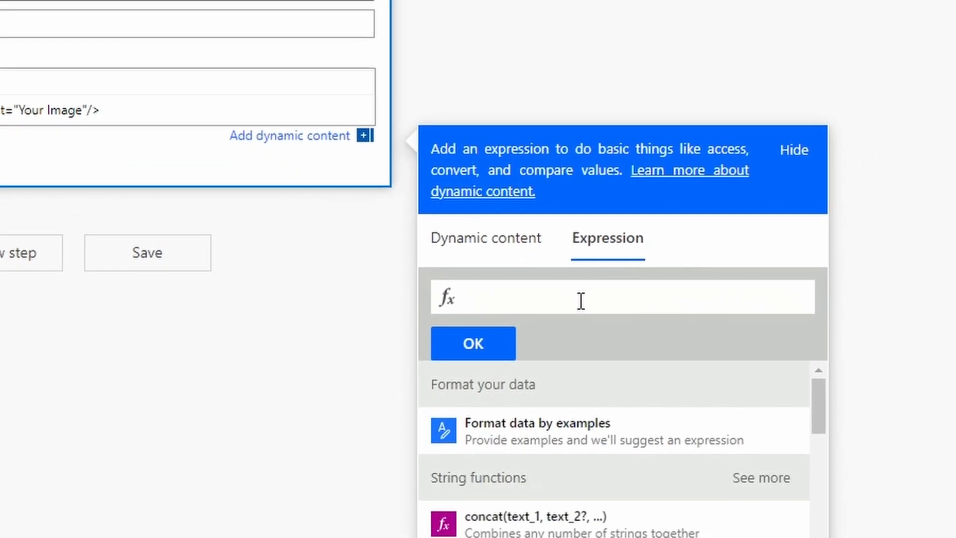
text(base64)
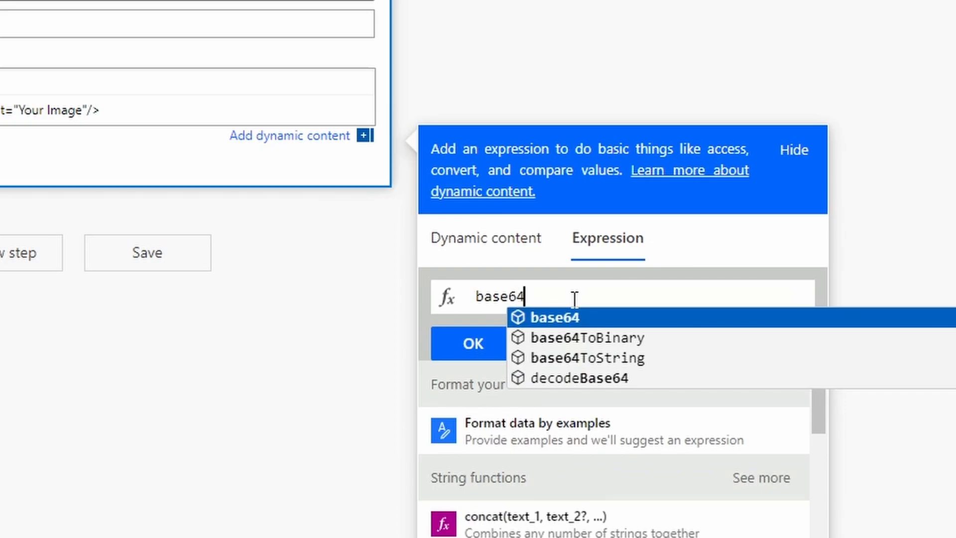
click(573, 314)
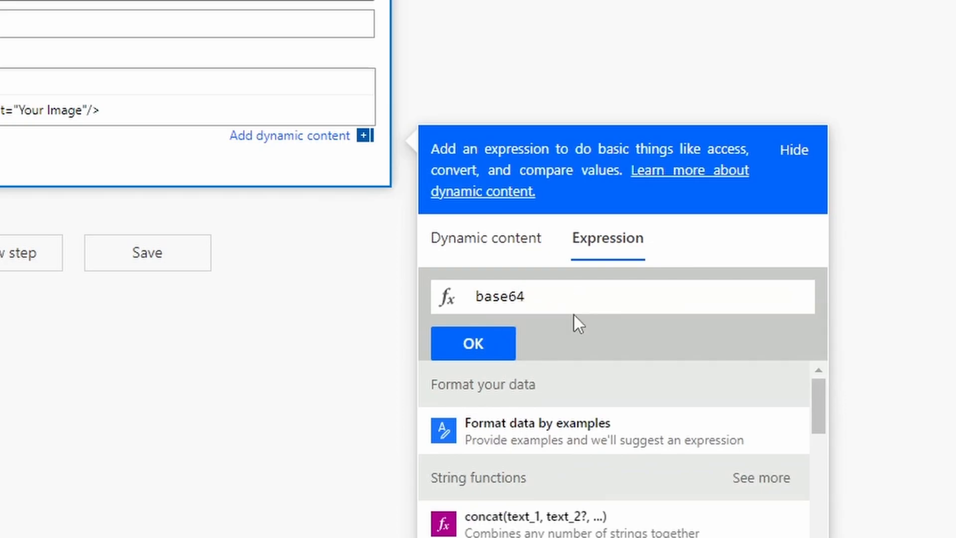
text(())
click(494, 245)
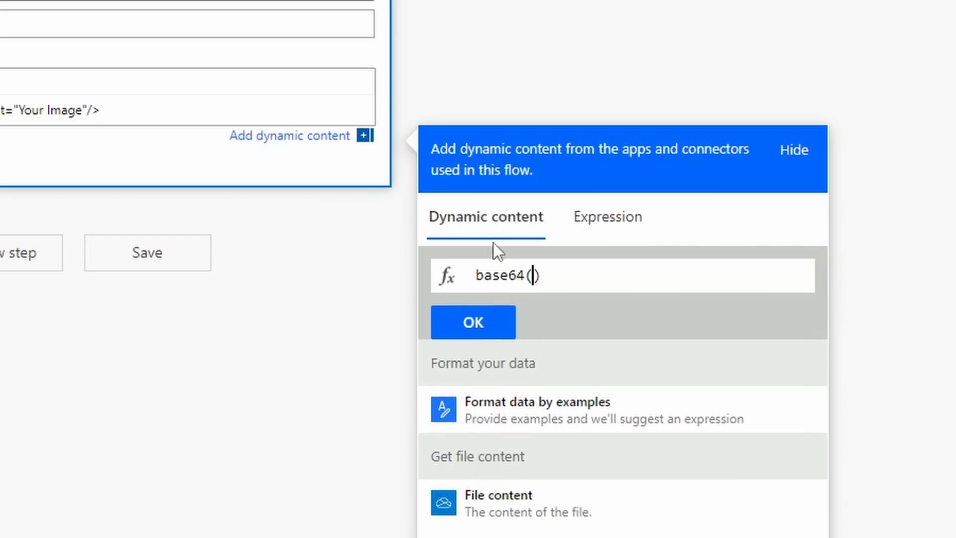
click(515, 498)
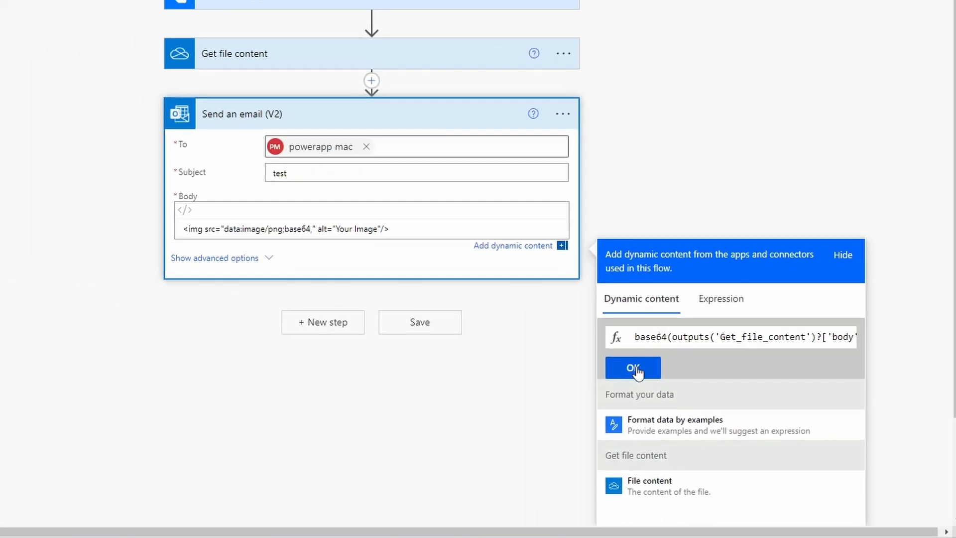
click(472, 322)
Check the file path in the Get file content action, collapse it again and save the flow
click(472, 169)
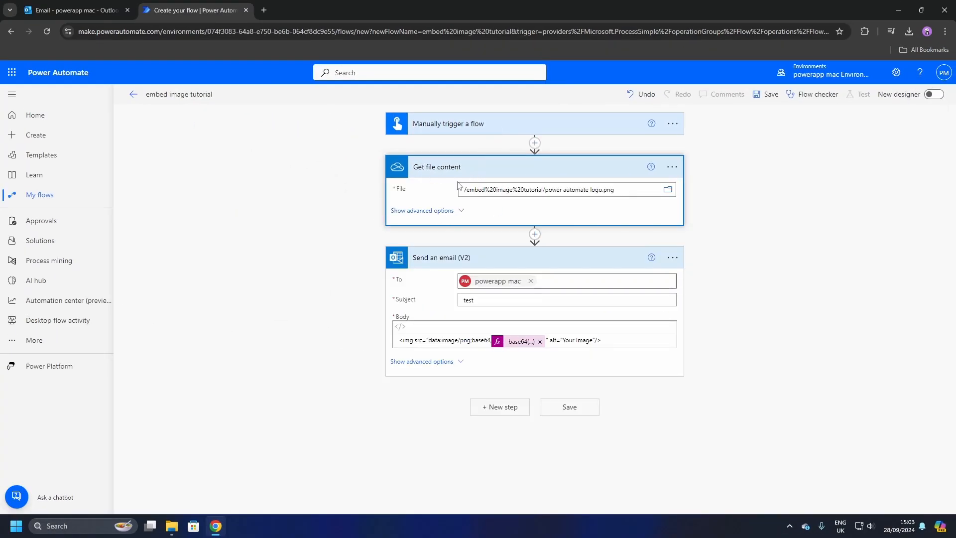
click(480, 167)
click(517, 297)
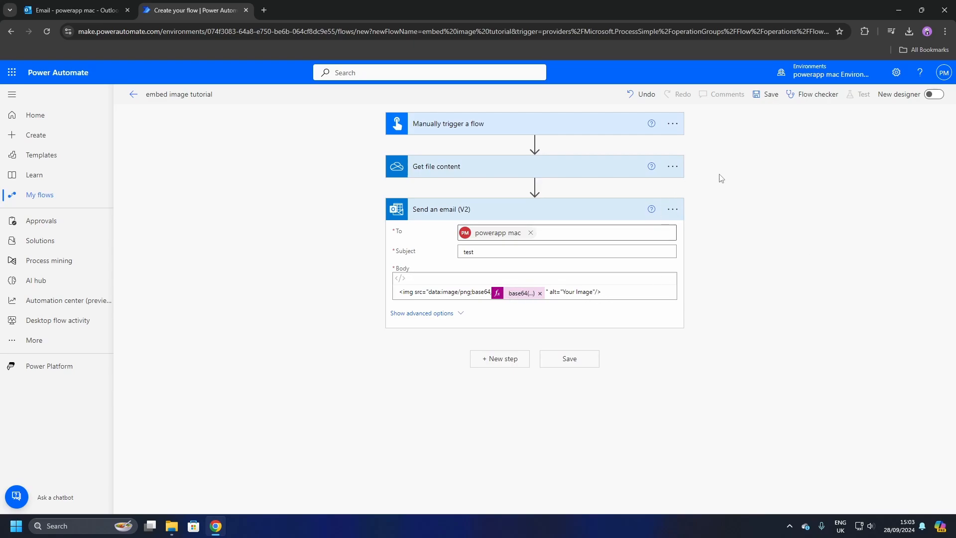
click(771, 95)
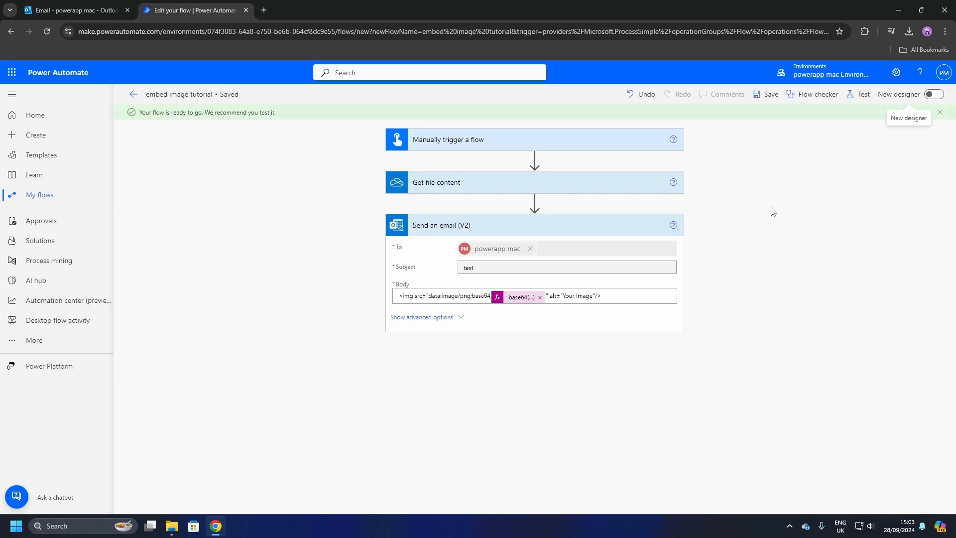
Test the saved flow with a manual trigger, continuing past the connection check to run it
click(859, 94)
click(808, 129)
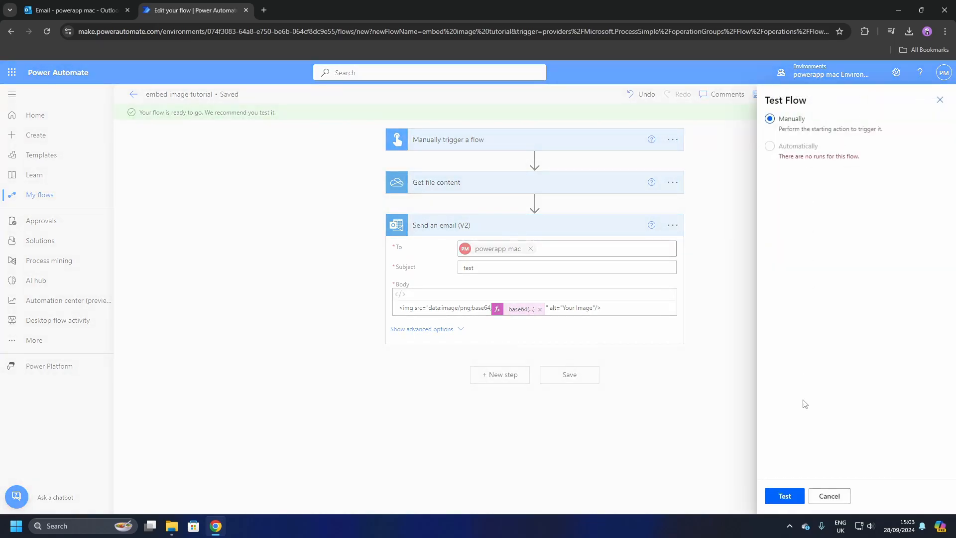
click(787, 497)
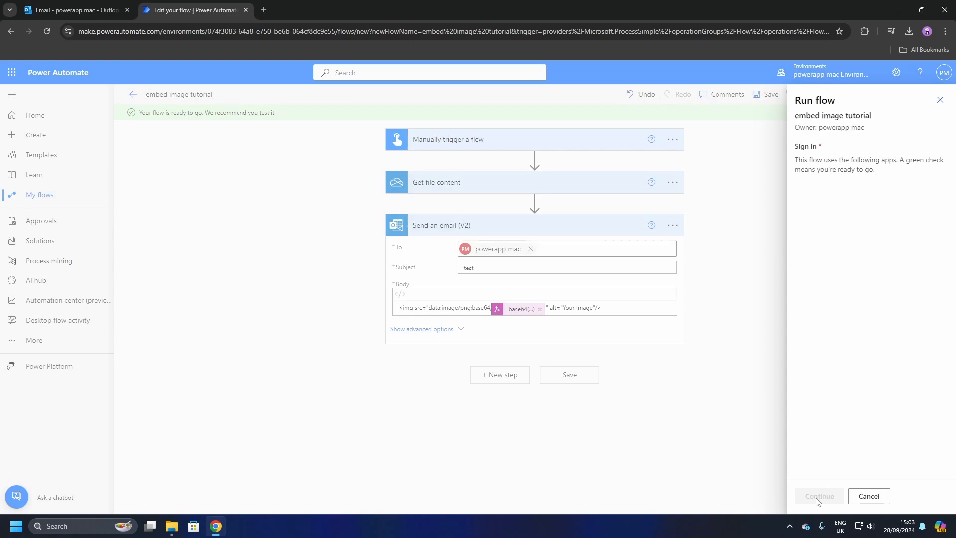
click(816, 495)
click(816, 496)
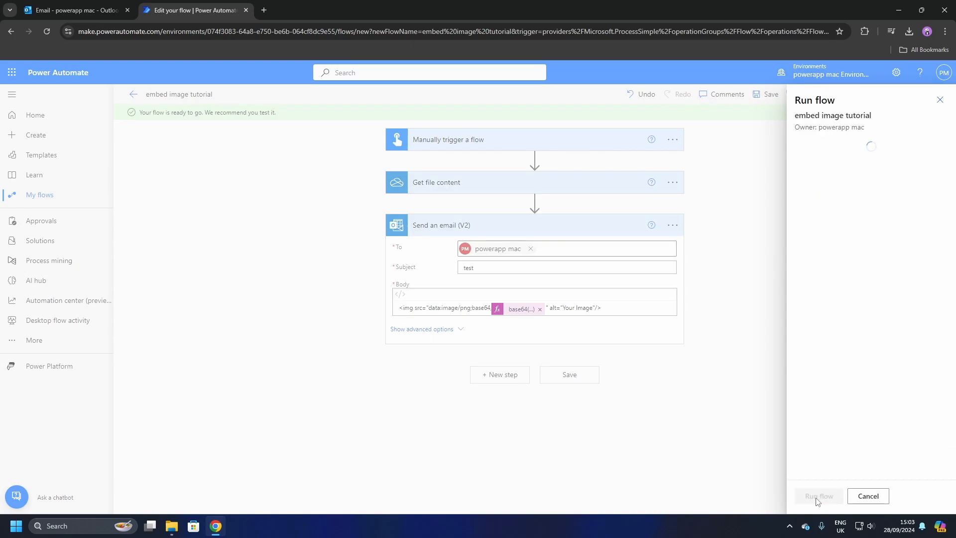
click(816, 495)
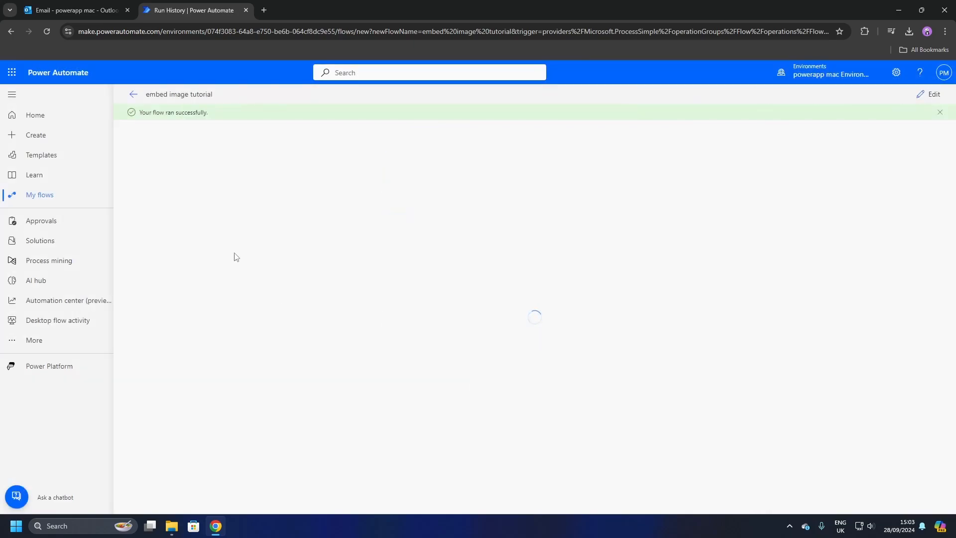
Switch to Outlook and open the received "test" email to examine the embedded image in its body
click(72, 6)
click(201, 177)
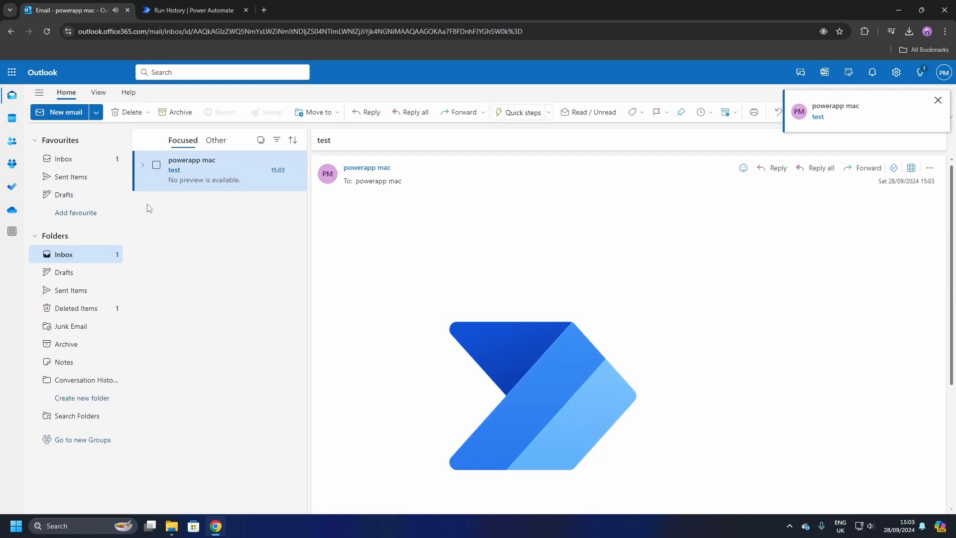
scroll(470, 257, down, 3)
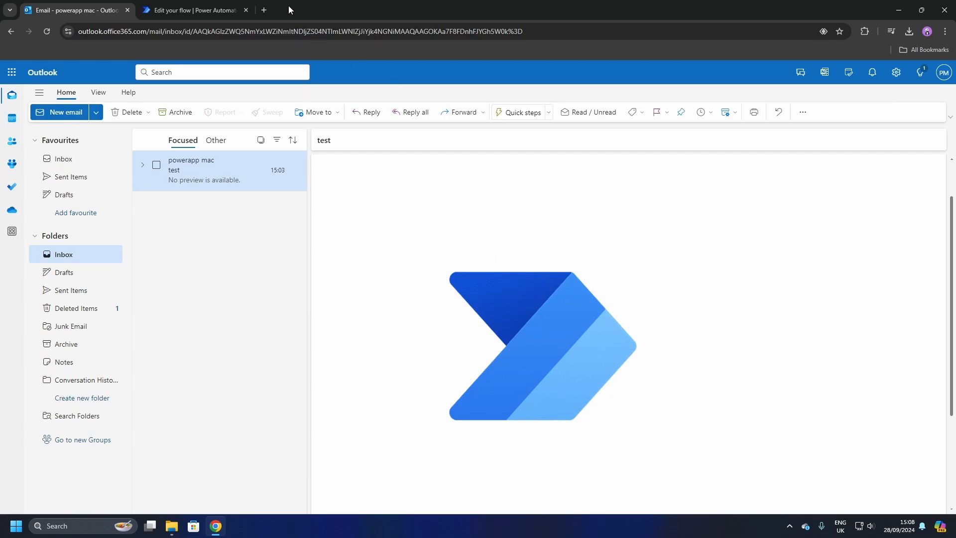
Return to the Power Automate flow and add width="50%" height="500" before the alt attribute in the email body's image tag
click(230, 5)
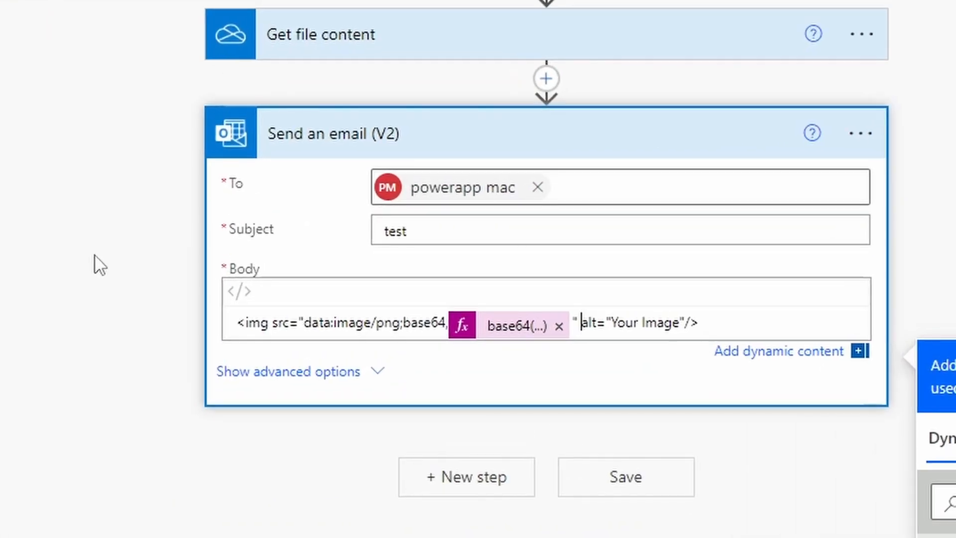
text(width="")
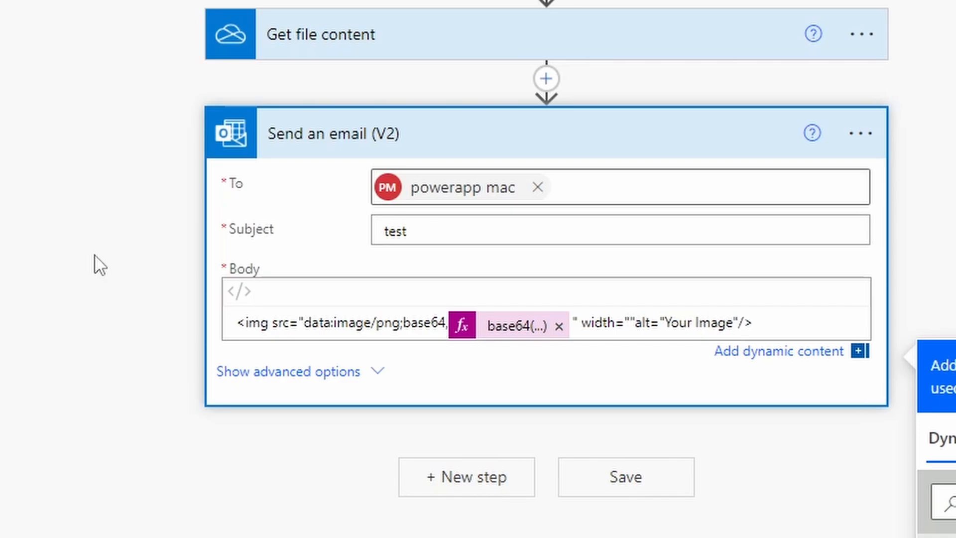
text(50%)
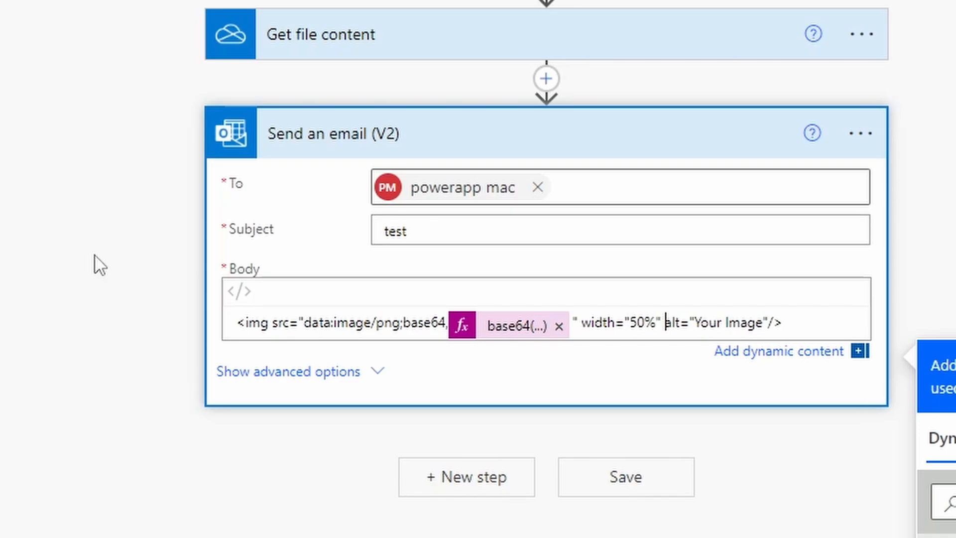
text( height)
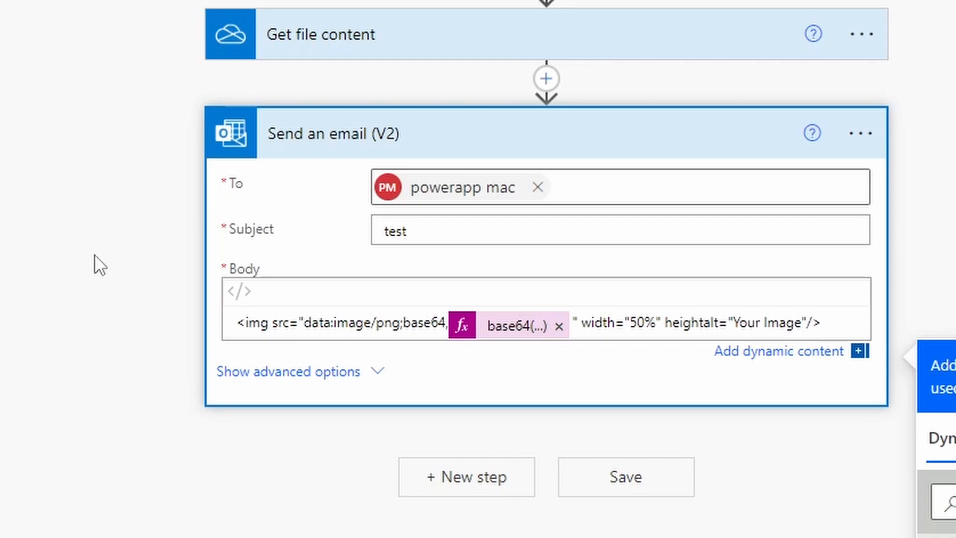
text(="")
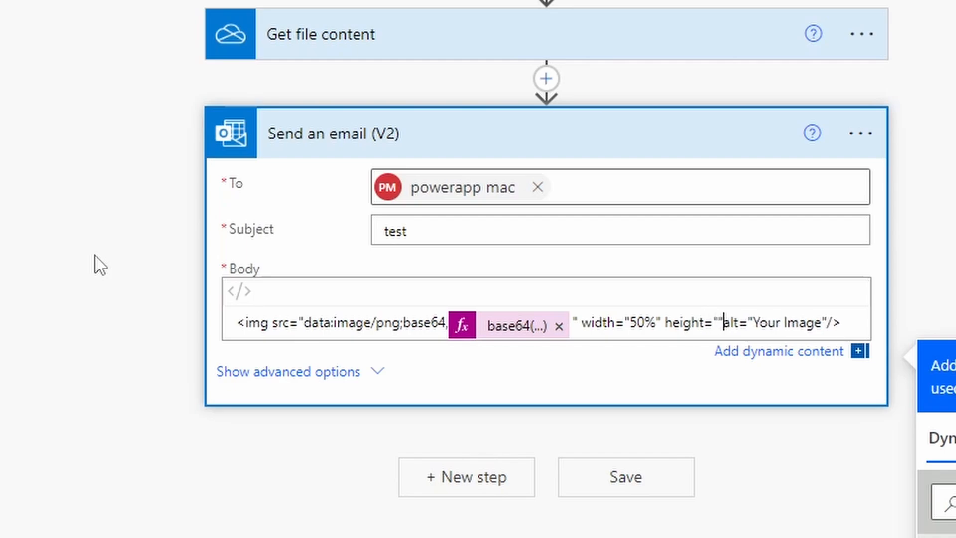
text(500)
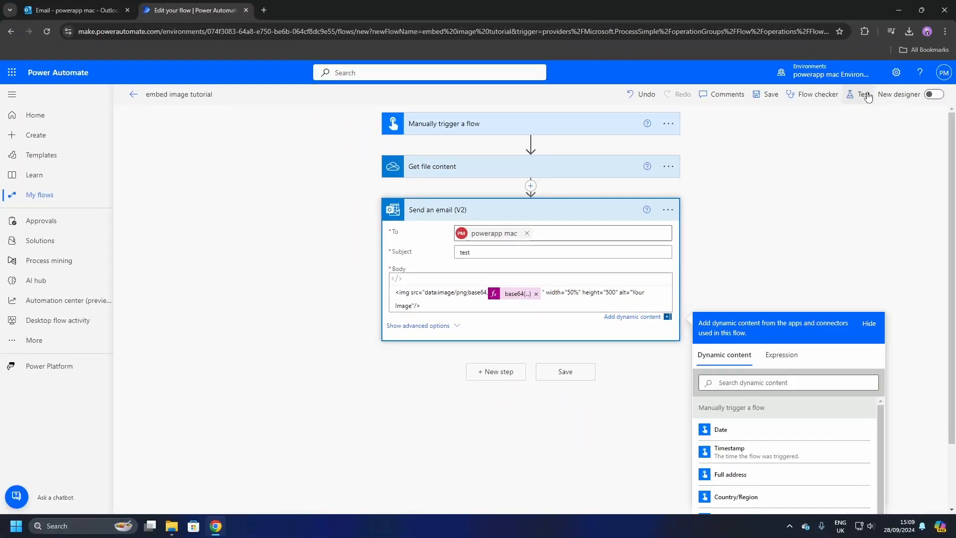
Run a manual test of the flow with the resized image
click(867, 94)
click(786, 495)
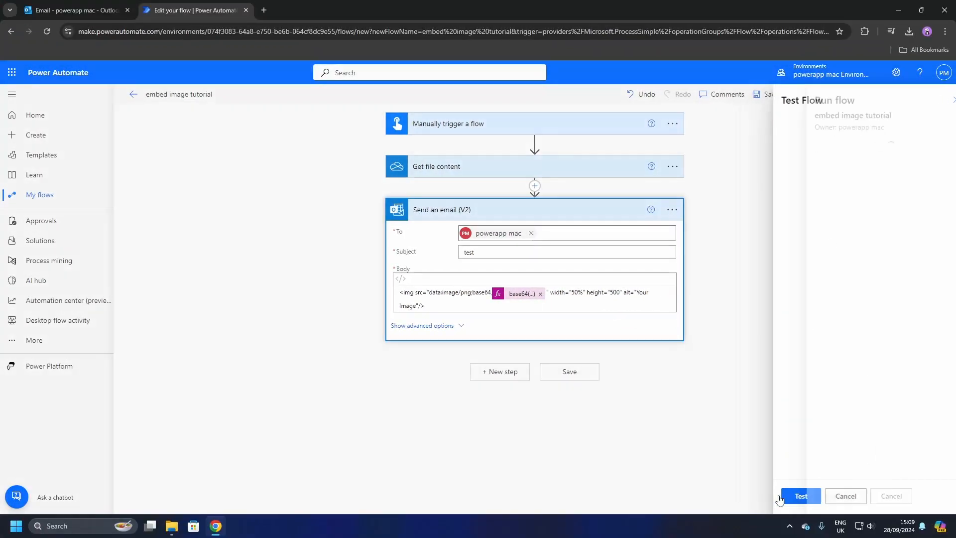
click(812, 498)
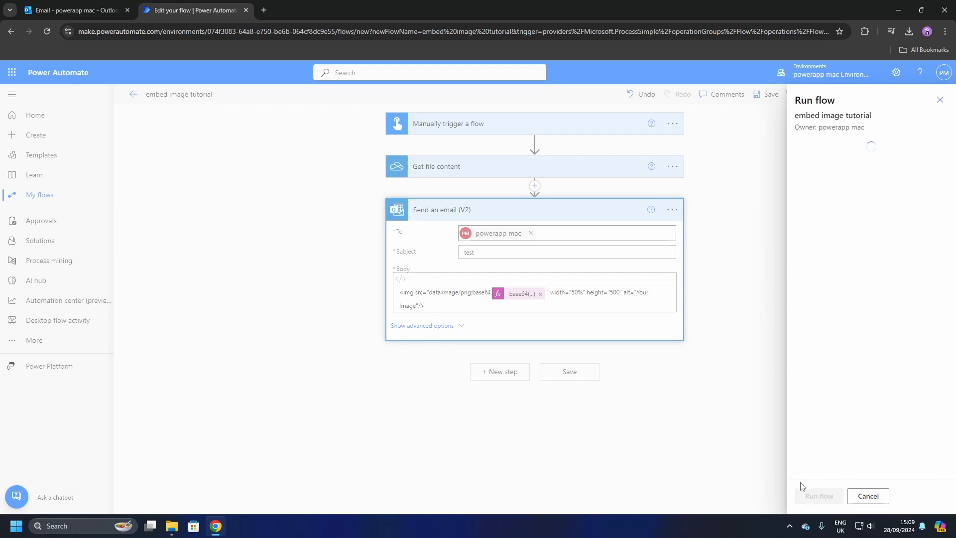
click(829, 495)
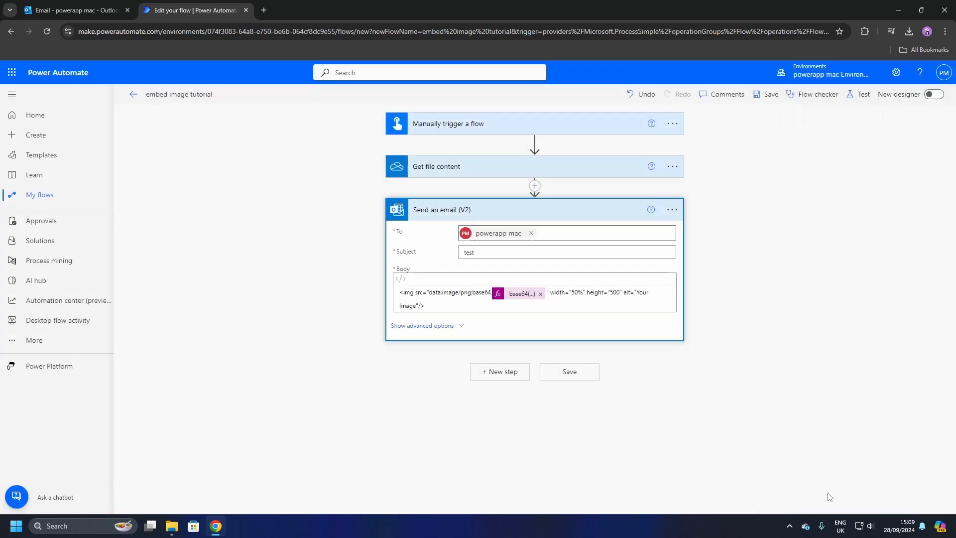
Switch to Outlook and compare the image size in the newest "test" email with the earlier one
click(75, 11)
click(189, 169)
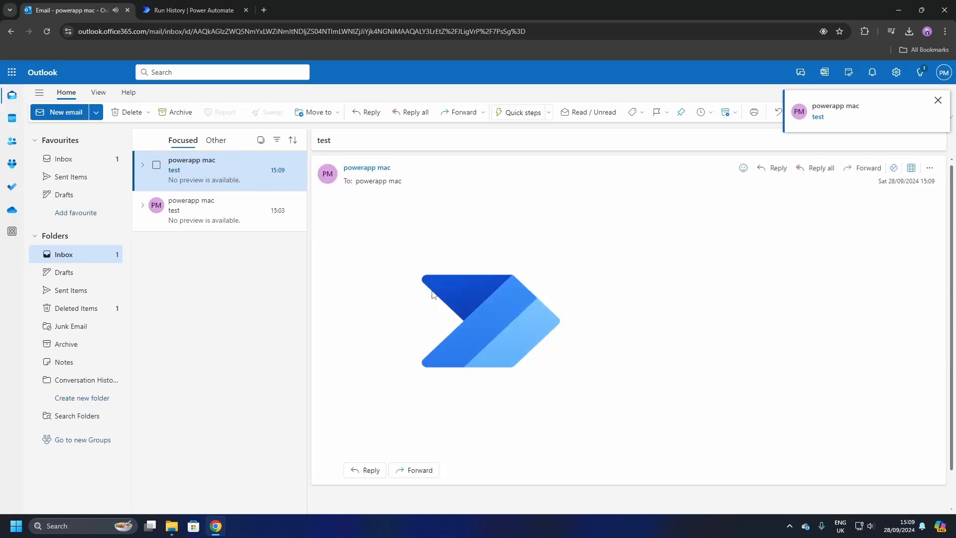
click(218, 214)
click(221, 182)
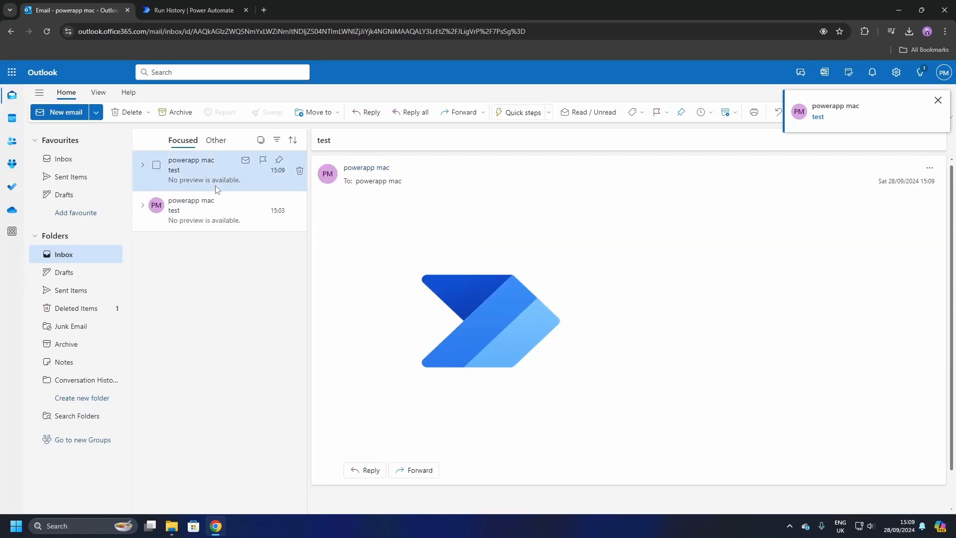
click(198, 207)
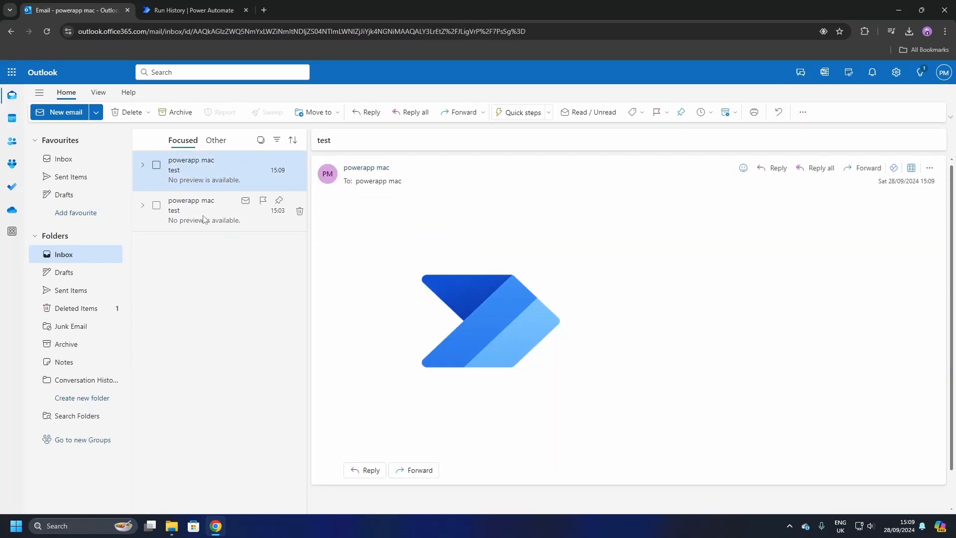
click(203, 176)
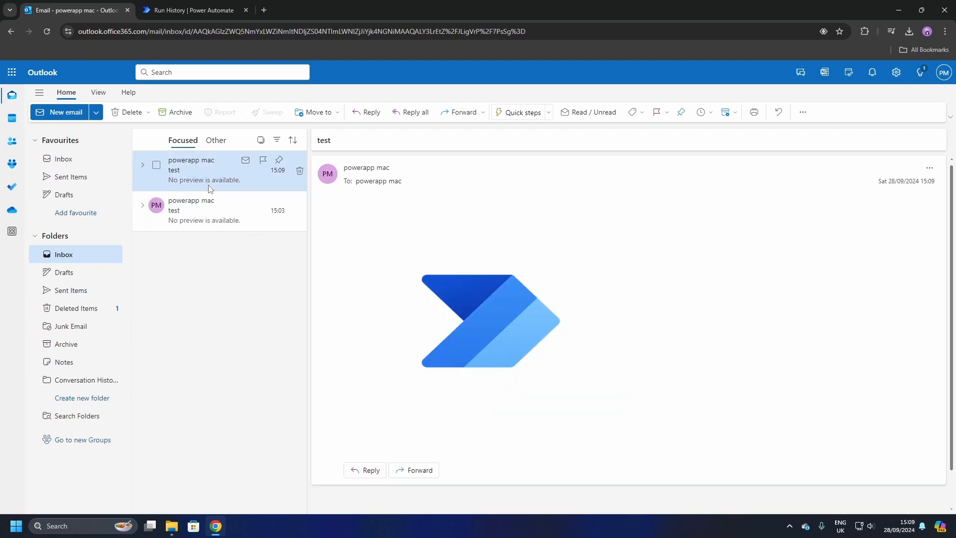